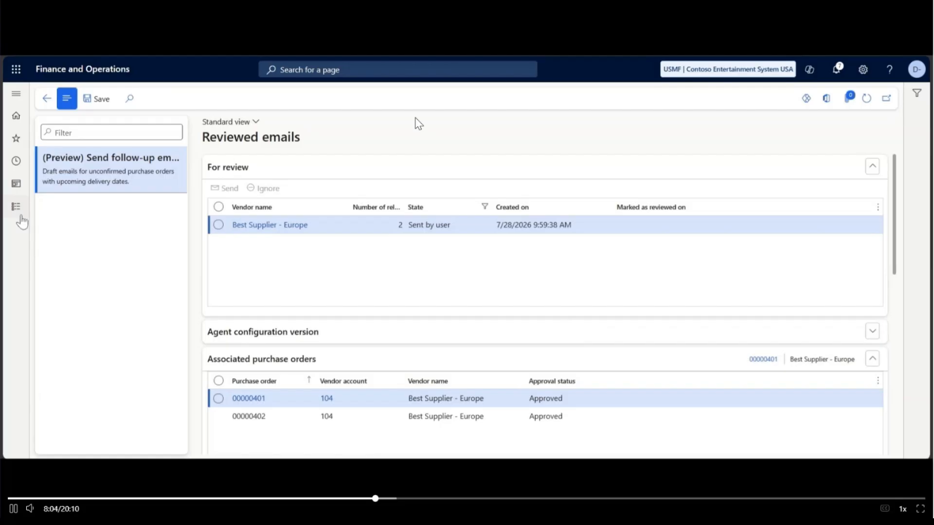
Step: Open the Agents page from the Agents module and switch to its agent library
left_click(17, 208)
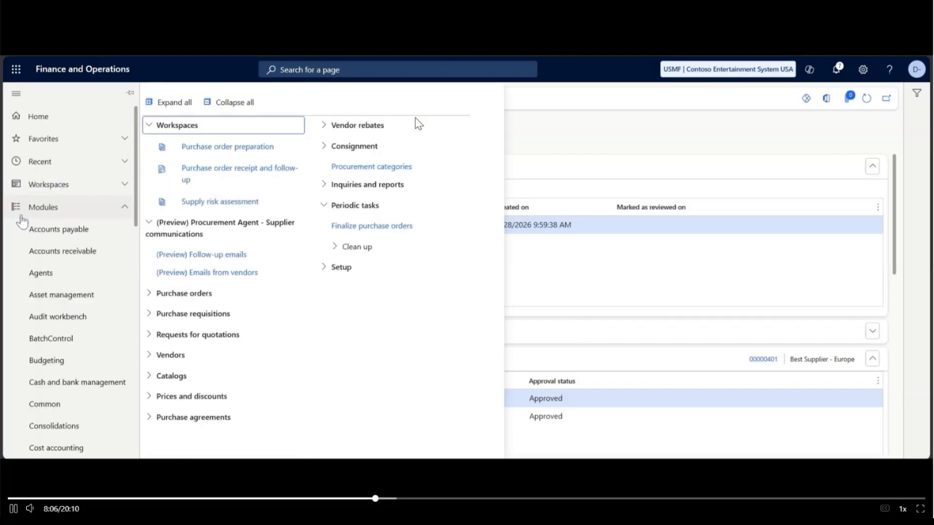
left_click(76, 282)
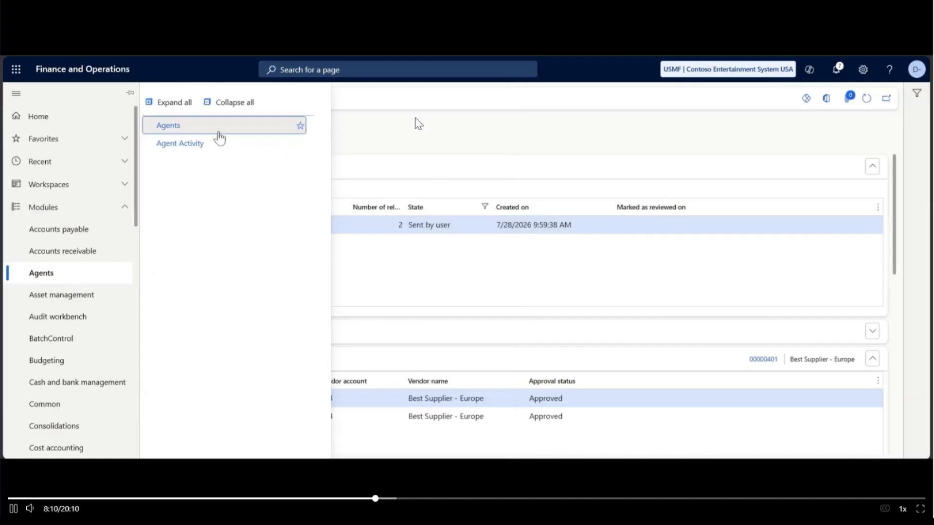
left_click(220, 137)
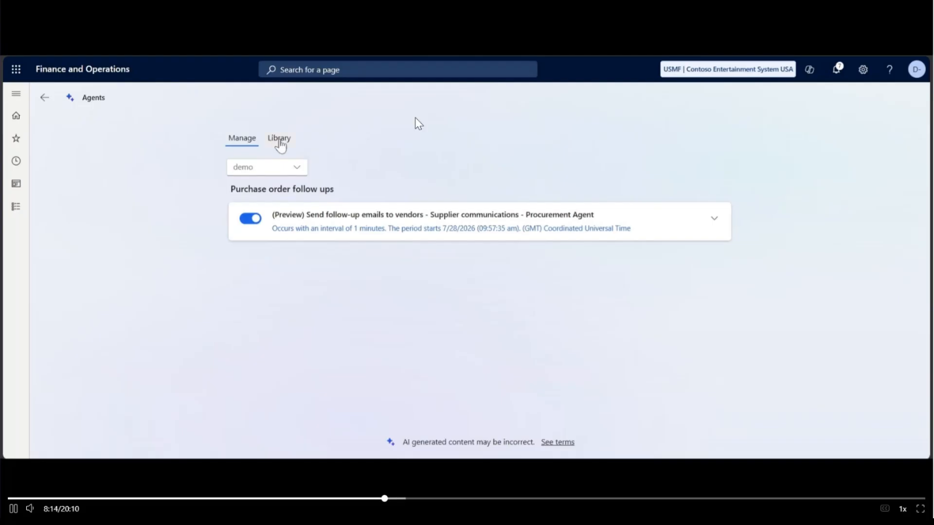
left_click(279, 139)
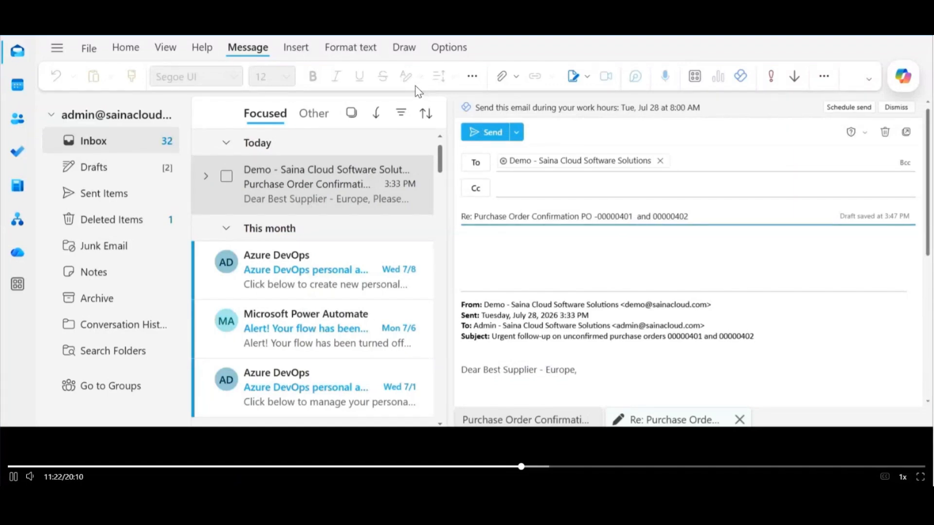
Step: In the Outlook reply's subject, add "Confirmed" after the first purchase order number and "PO - " before the second one
type("Confir")
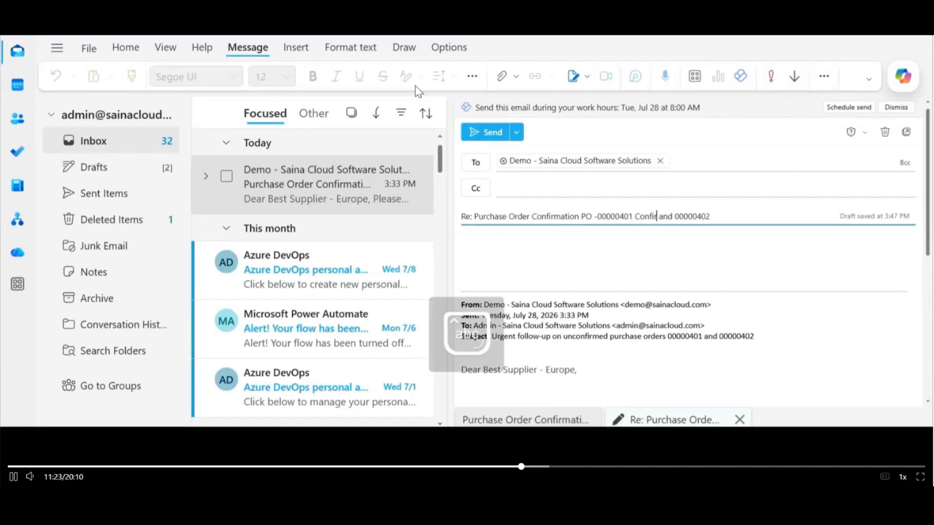
type("med")
key("End")
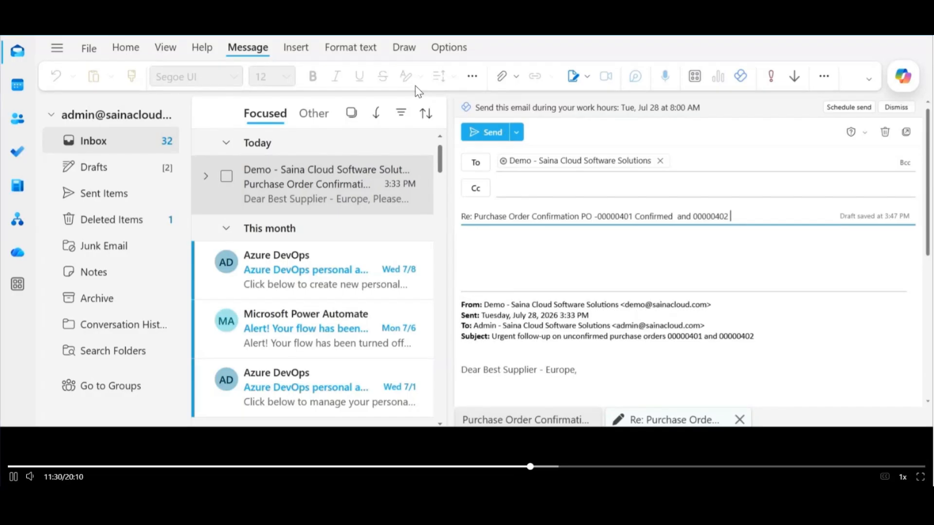
key("ctrl+Left")
key("Caps_Lock")
type("PO ")
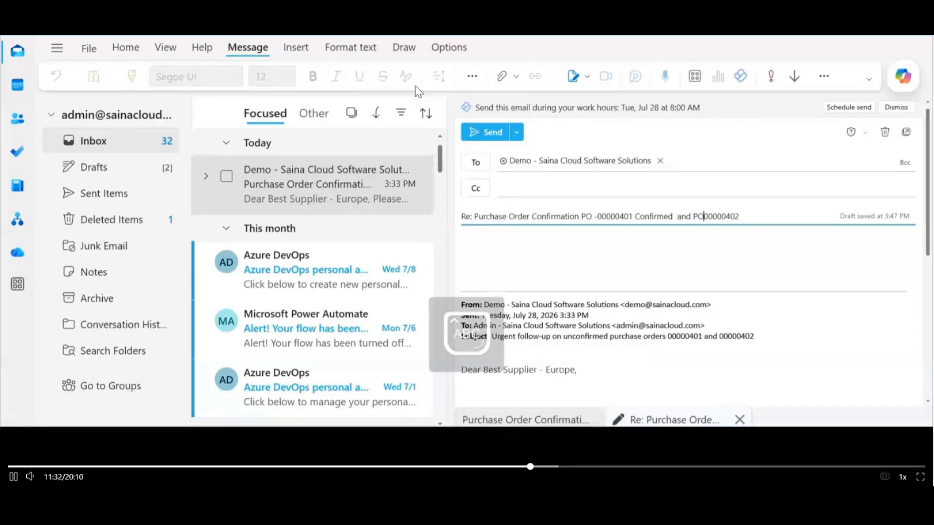
type("-")
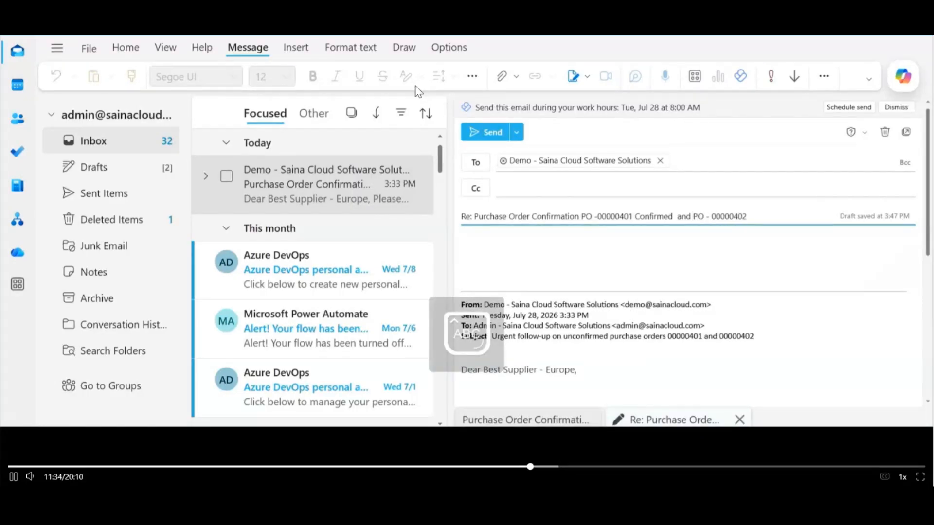
Step: Append "Partially Confirmed" after the second purchase order number at the end of the subject
key("End")
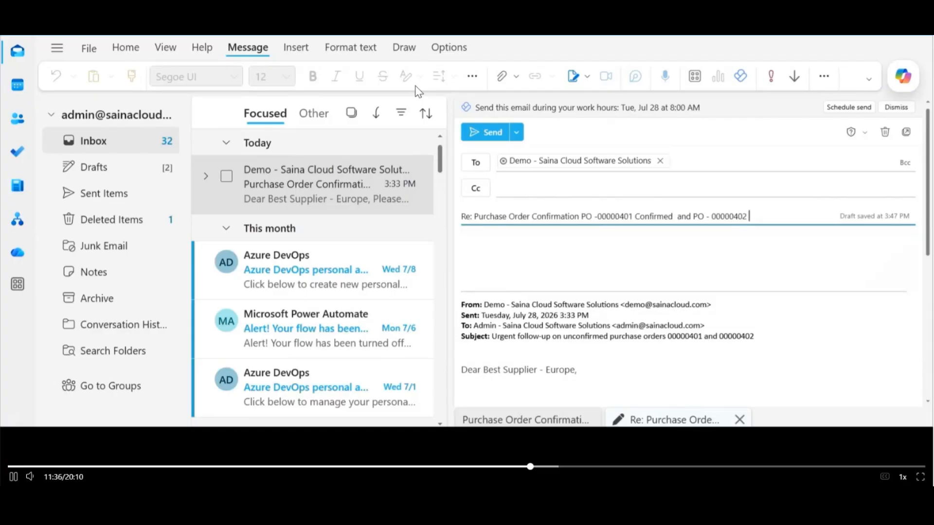
key("Caps_Lock")
type("Par")
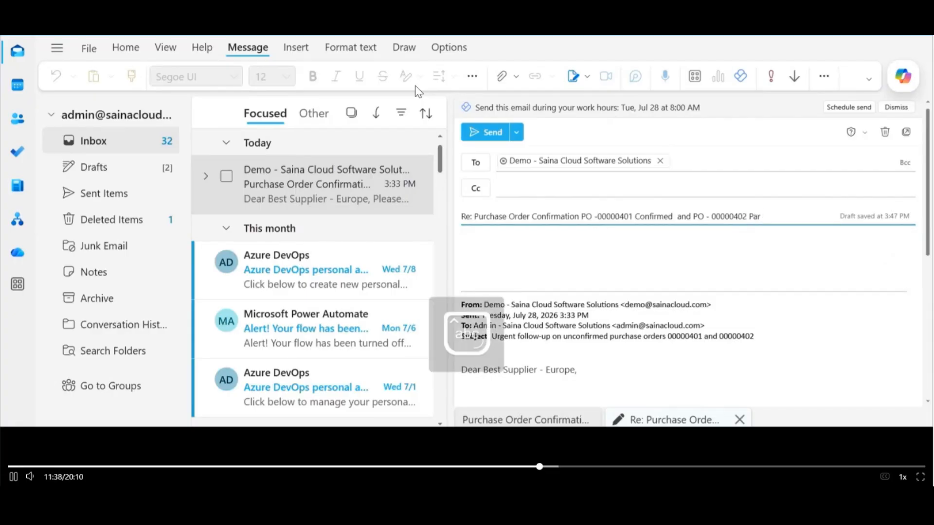
type("tially")
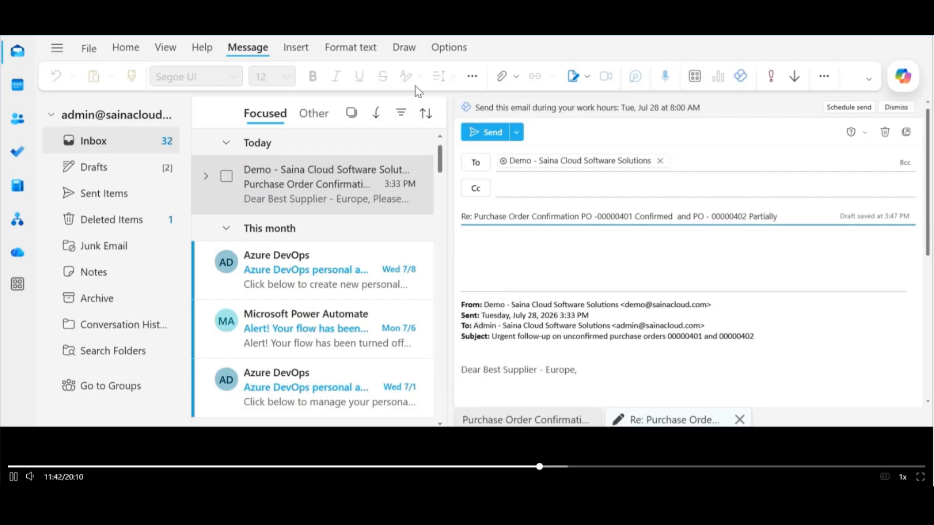
key("Caps_Lock")
type("Confirmed")
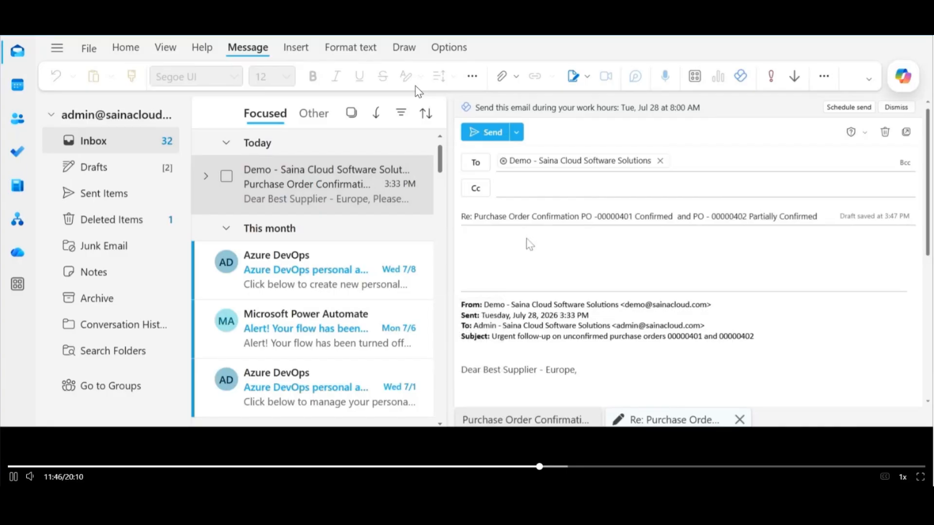
Step: Begin the reply body with the greeting "Hi Team ," followed by a paragraph reading "Thank you for the email"
left_click(511, 246)
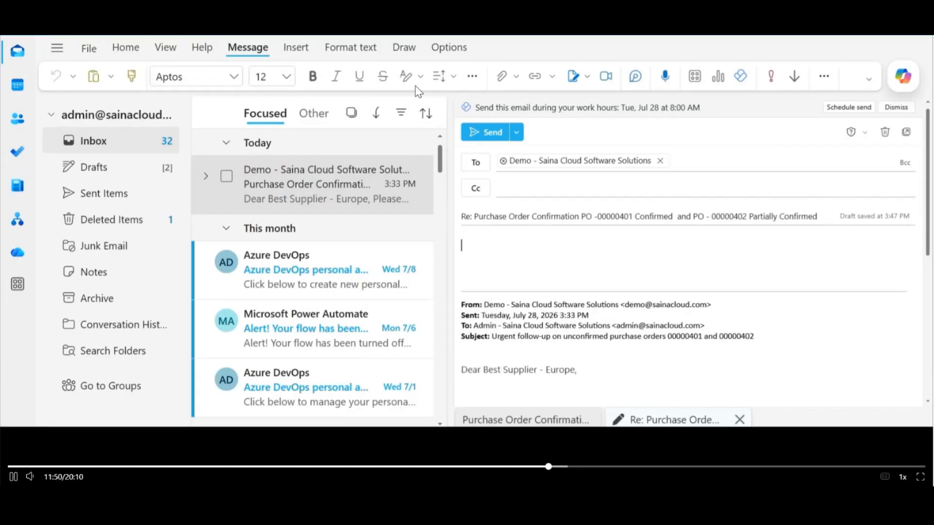
type("Hi Team ,")
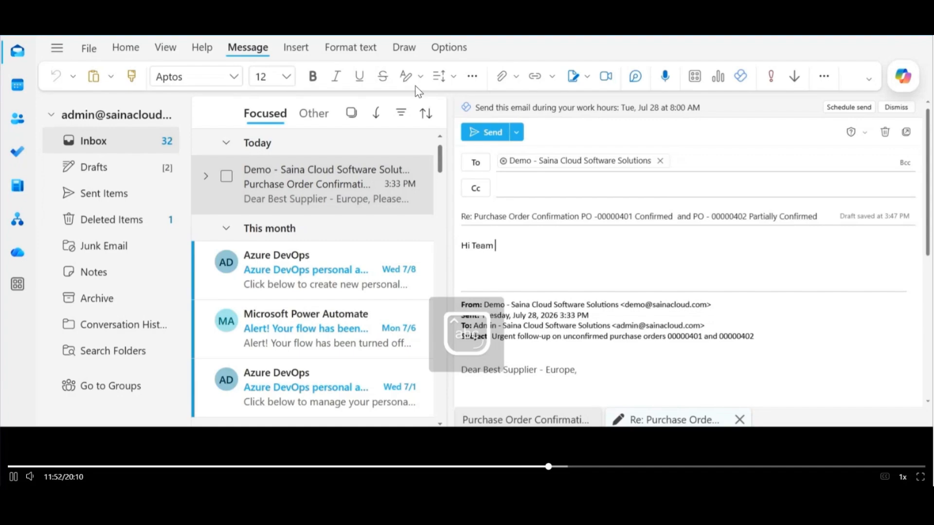
key("Return")
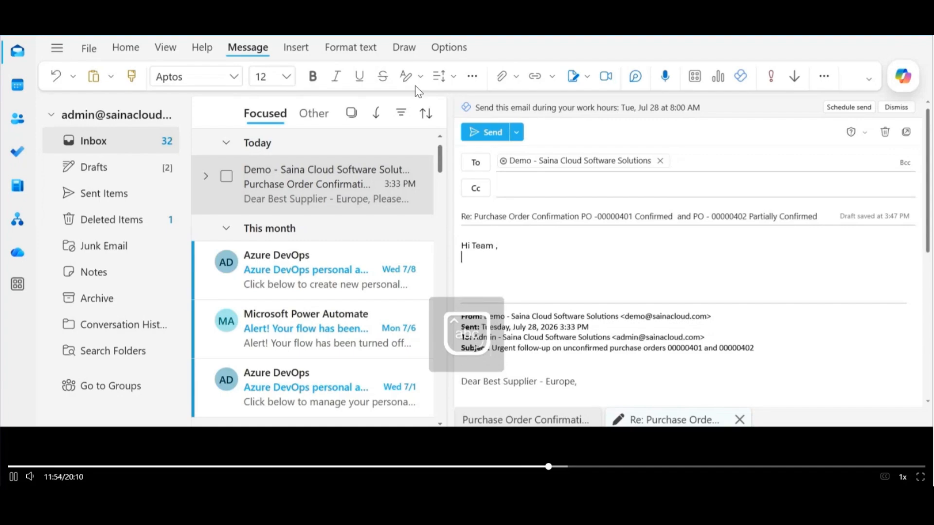
key("Return")
type("Thank y")
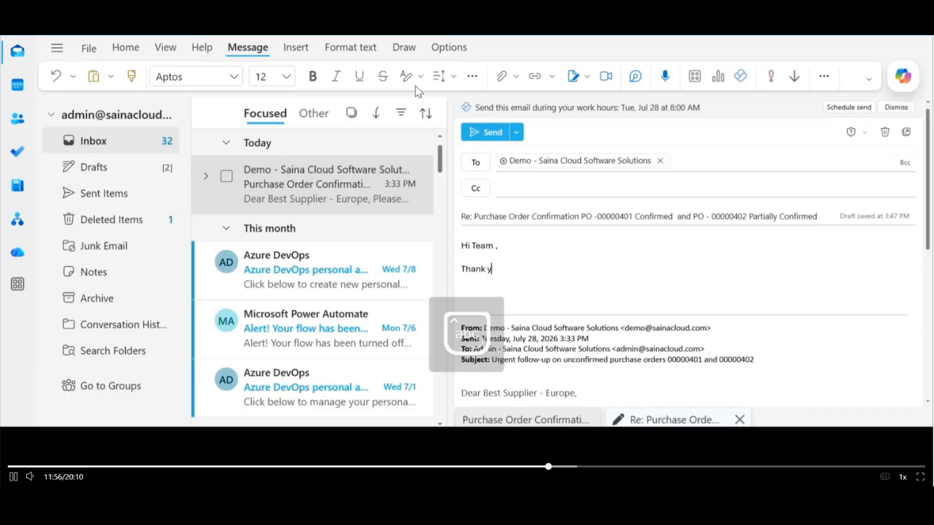
type("ou for the email")
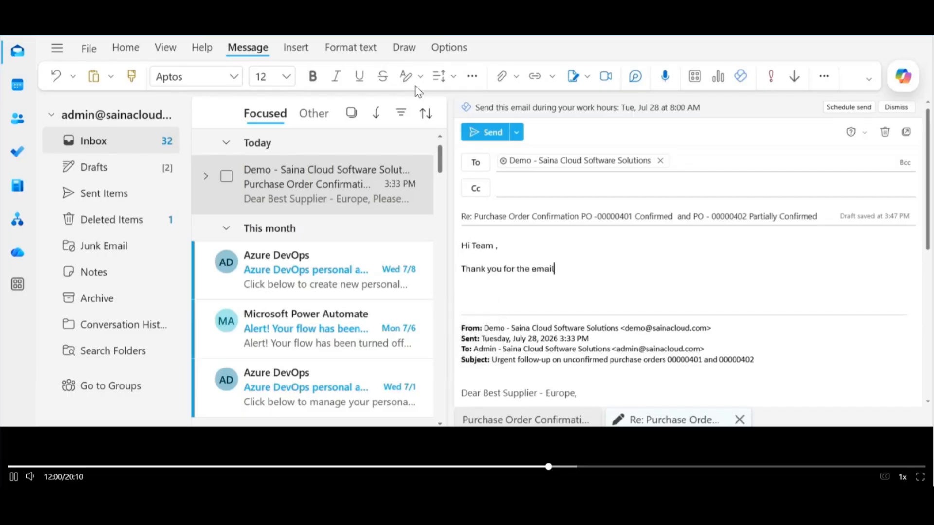
Step: Start a new paragraph in the reply reading "We confirm Purchase Order"
key("Return")
key("Return")
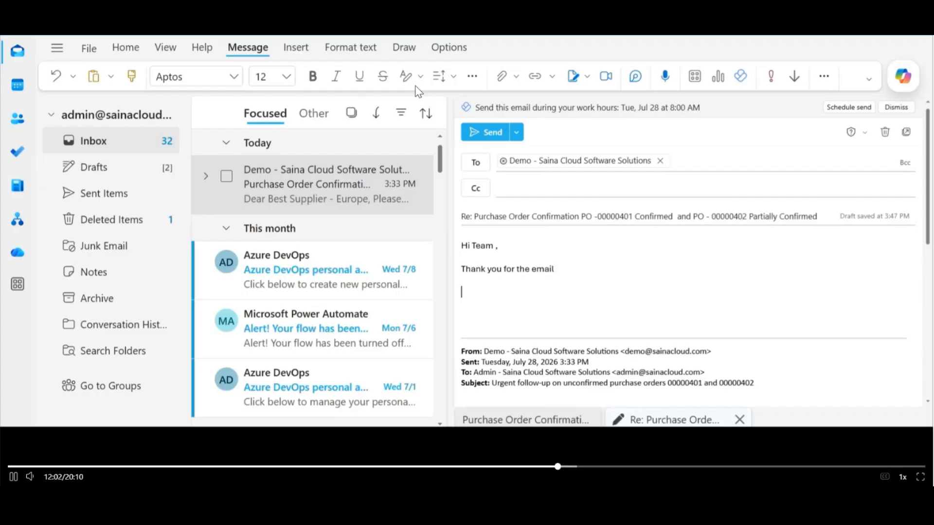
type("We confri")
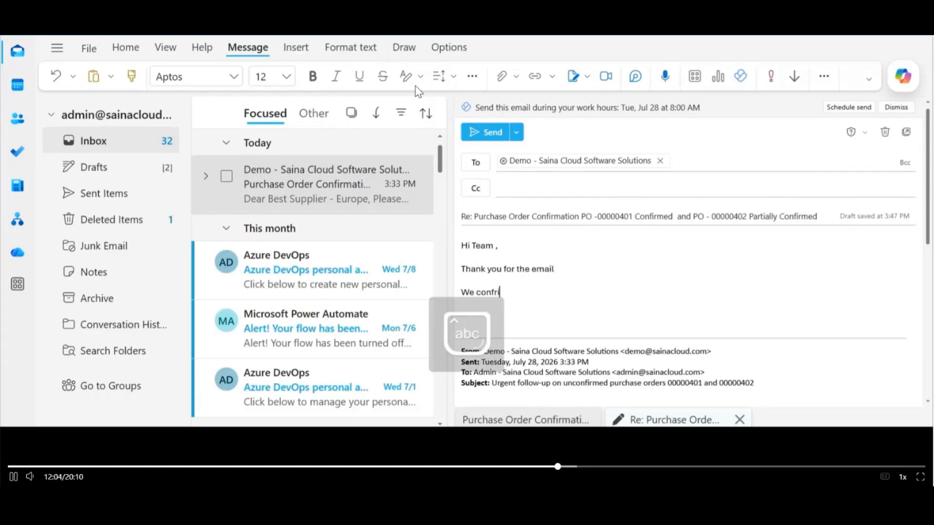
key("BackSpace")
key("BackSpace")
type("irm")
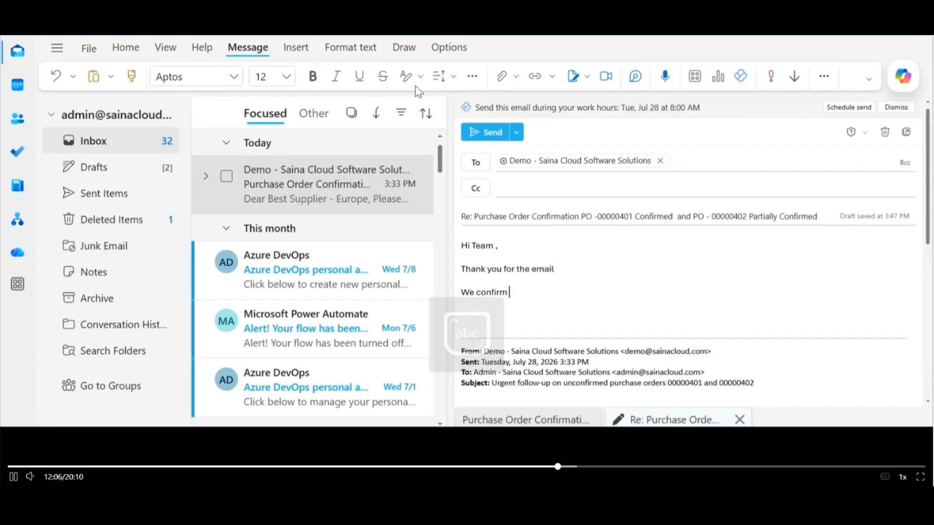
type(" Pur")
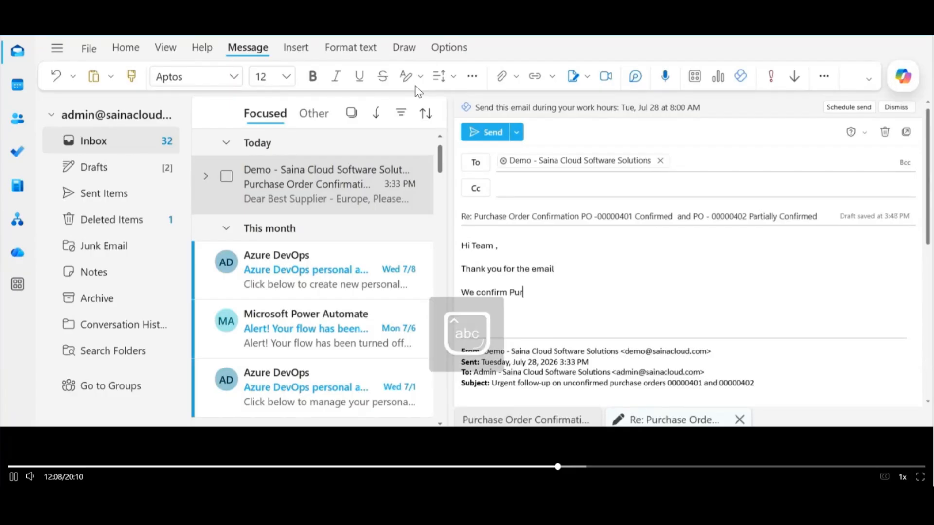
type("chase Order")
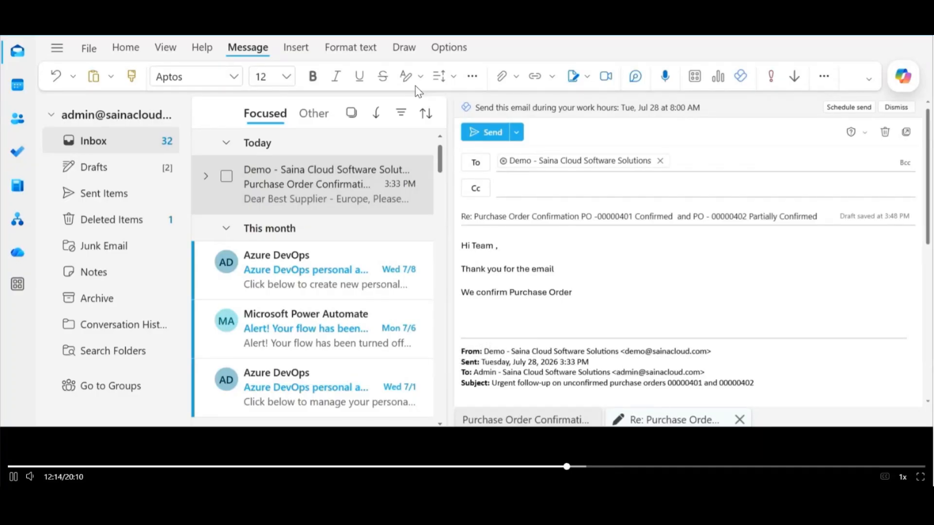
Step: Complete the confirmation sentence with the first purchase order number copied from the subject and "in full .", blocking the clipboard access request
left_click_drag(597, 216, 633, 216)
key("ctrl+c")
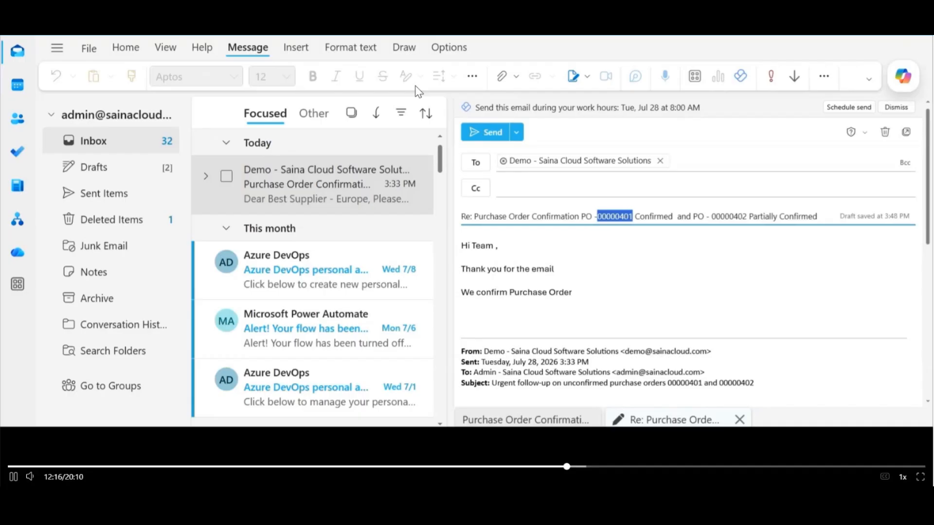
left_click(462, 305)
key("ctrl+v")
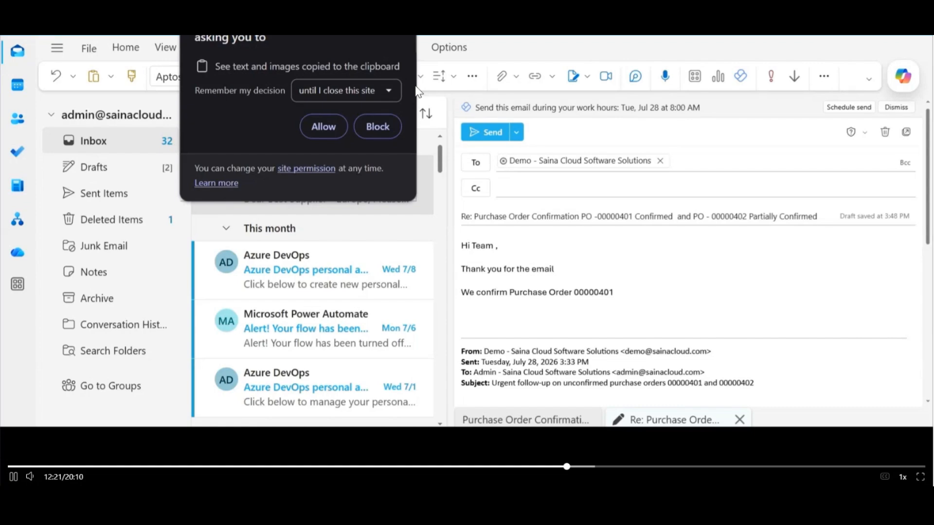
left_click(377, 127)
type("in ful")
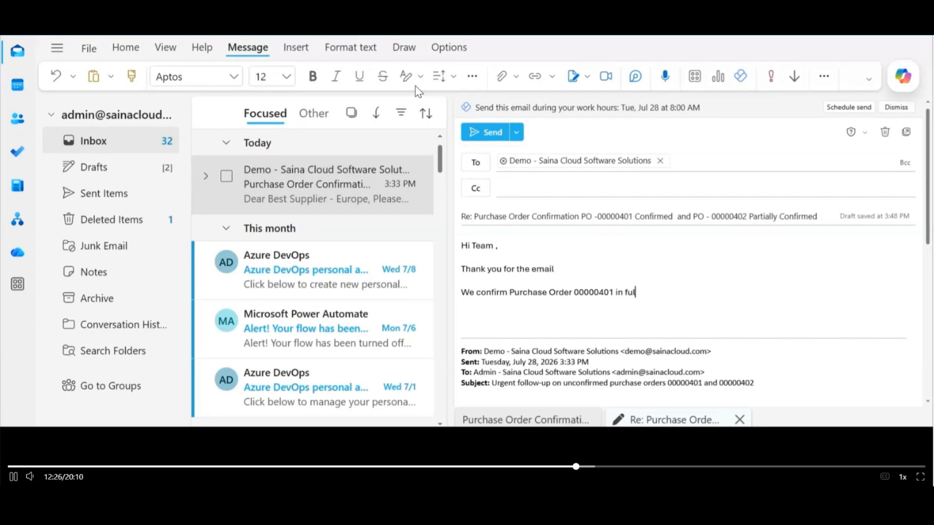
type("l .")
Step: Start another paragraph in the reply reading "For Purchase order"
key("Return")
key("Return")
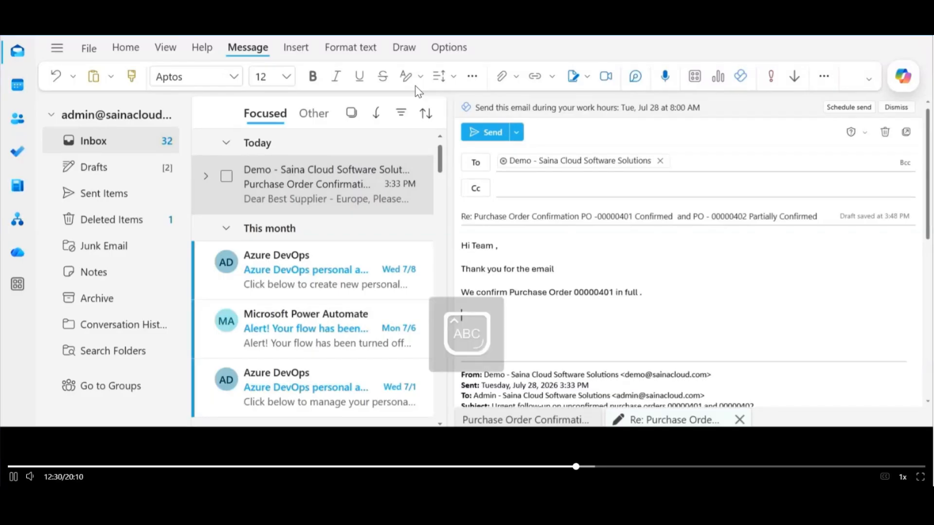
type("T")
key("Caps_Lock")
type("or")
key("Caps_Lock")
type("P")
key("Caps_Lock")
type("urchase order")
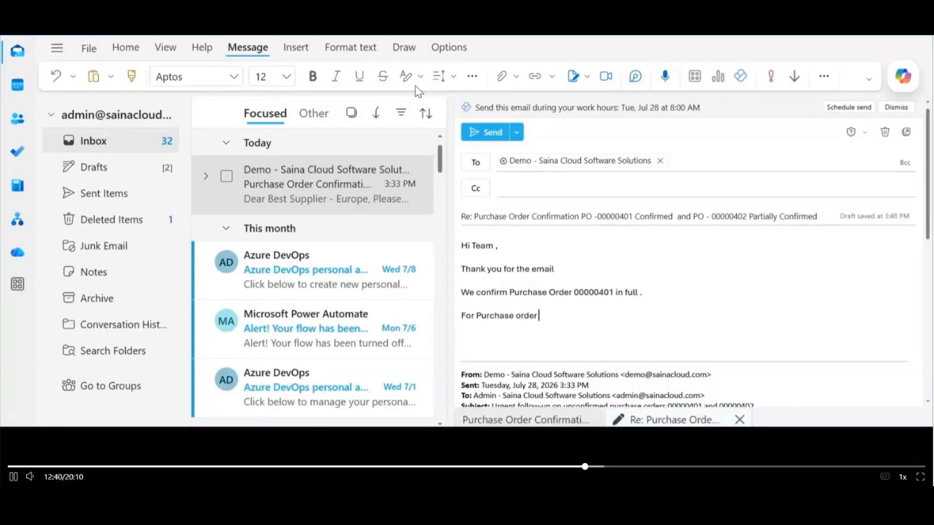
Step: Copy the second purchase order number from the subject to the end of the "For Purchase order" line
left_click_drag(711, 216, 747, 217)
key("ctrl+c")
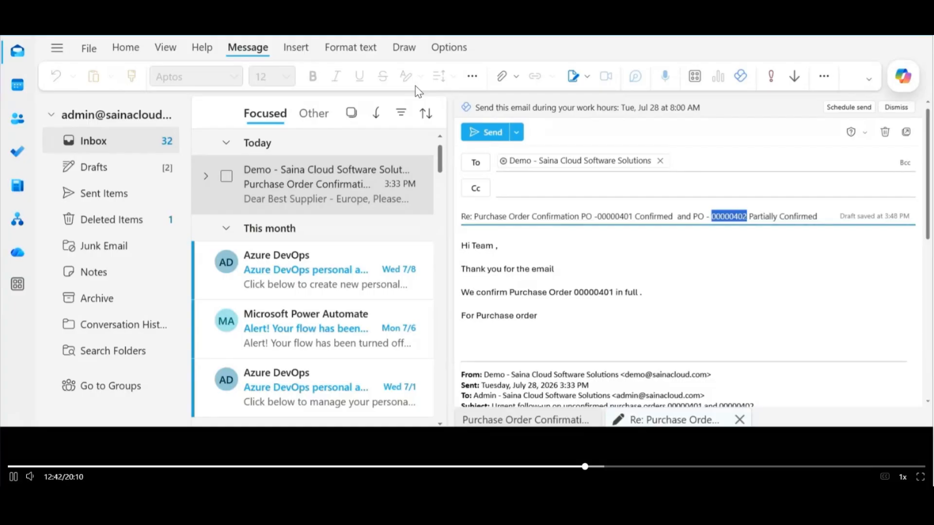
left_click(462, 327)
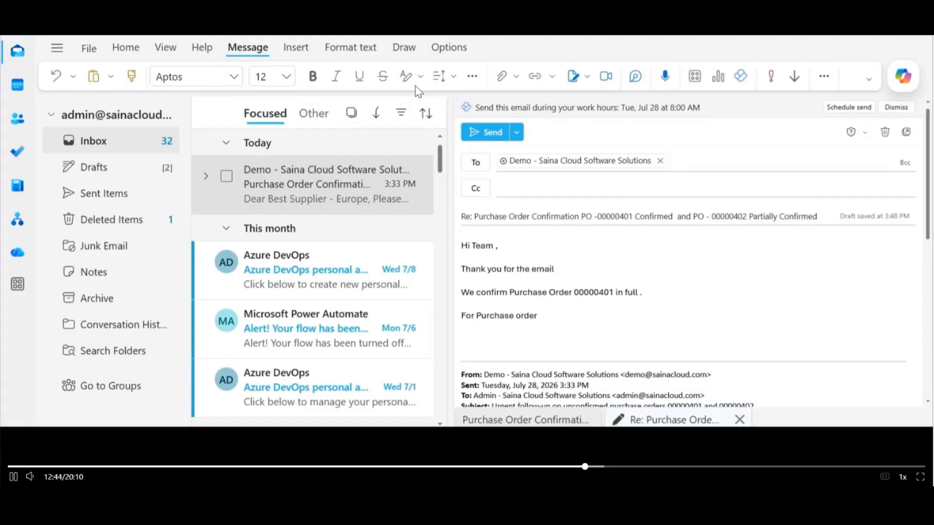
key("BackSpace")
key("ctrl+v")
Step: Continue the second purchase order line of the reply with ", we confirm delivery of 500 units of item M0001"
type(", we confirm ")
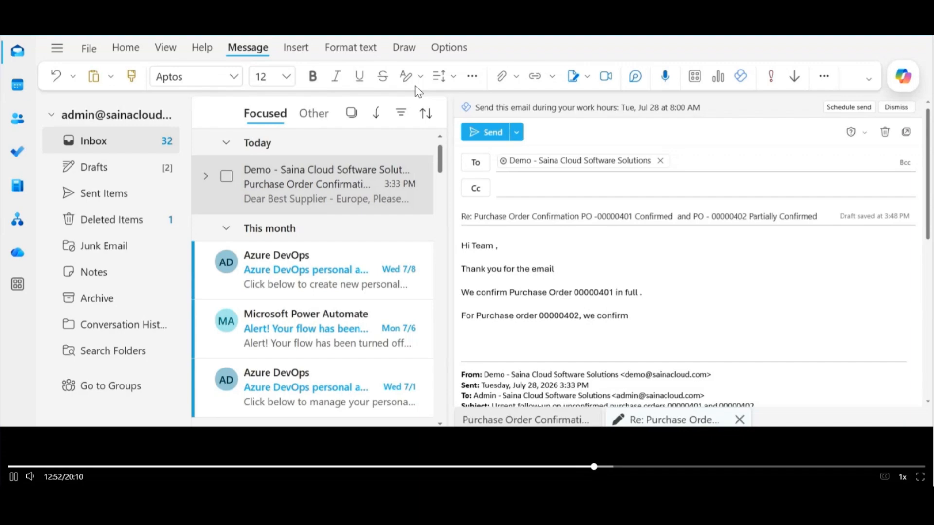
type("delivery")
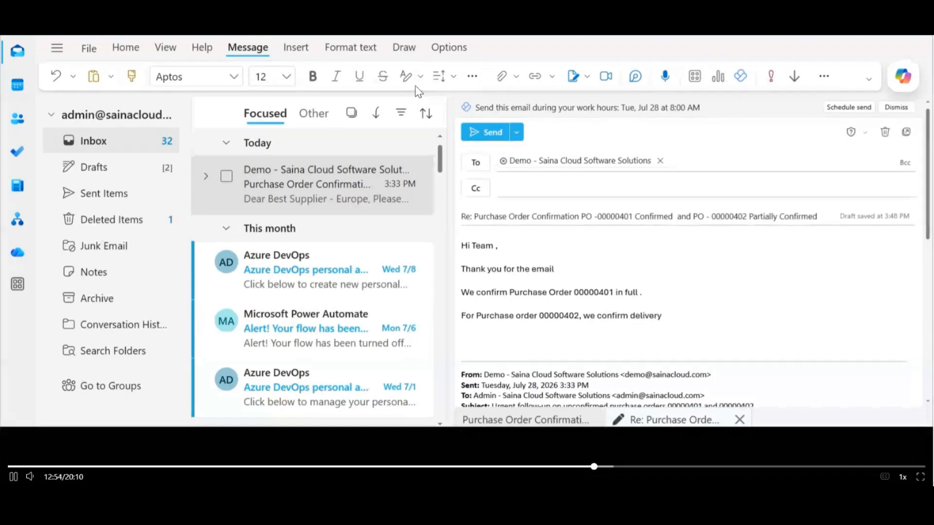
type(" of 500 units")
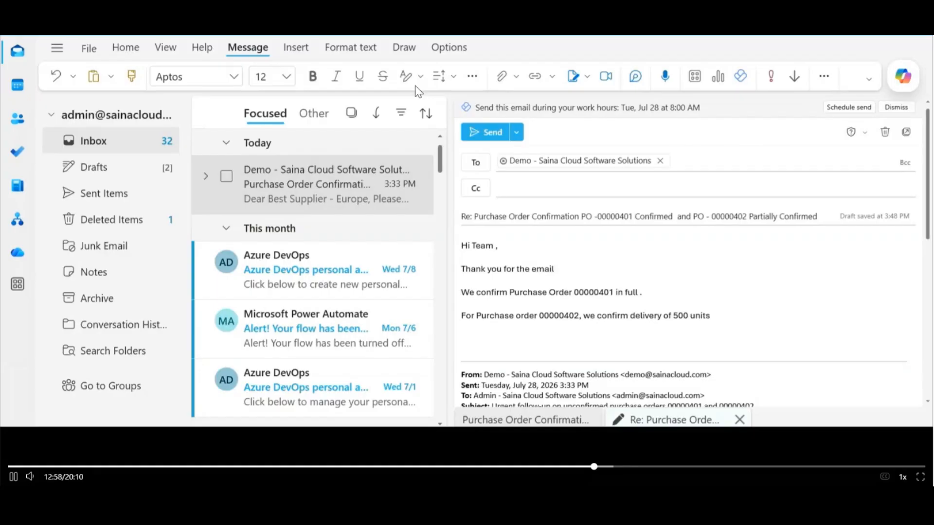
type(" of item")
key("Caps_Lock")
type("M")
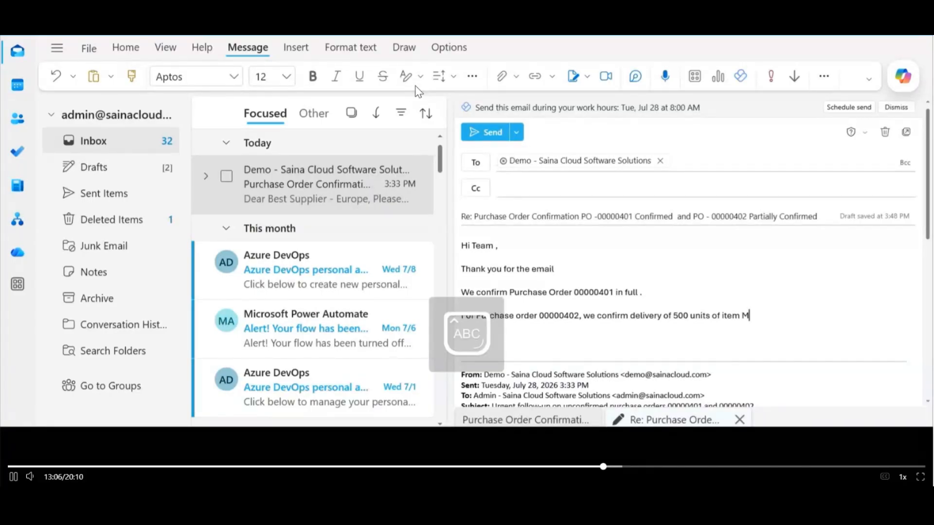
type("0001")
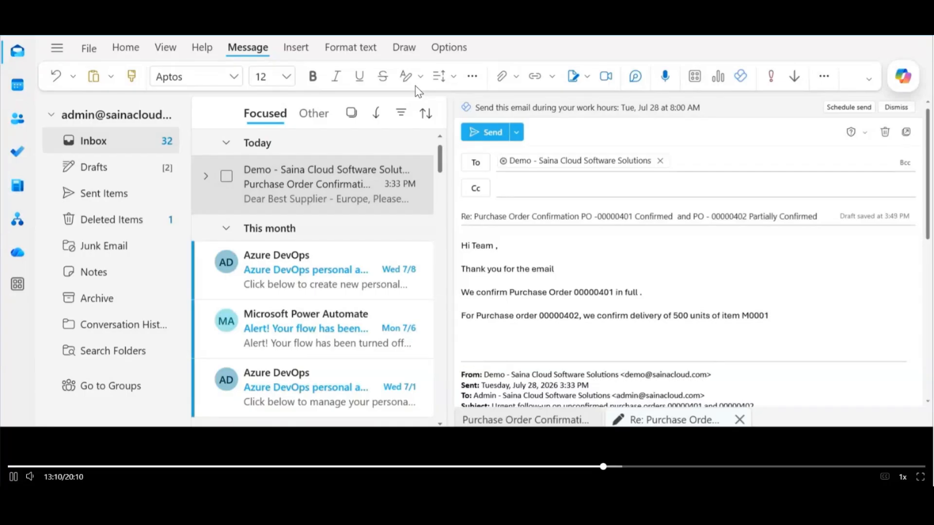
Step: Extend the line with "on the requested delivery data. We are unable to apply"
key("Caps_Lock")
type("on the requested")
type("delivery")
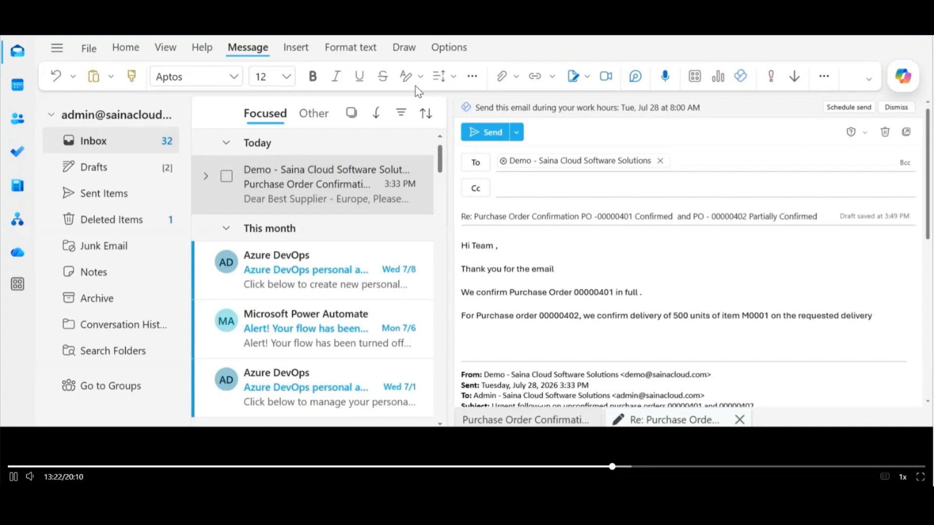
type(" data. We")
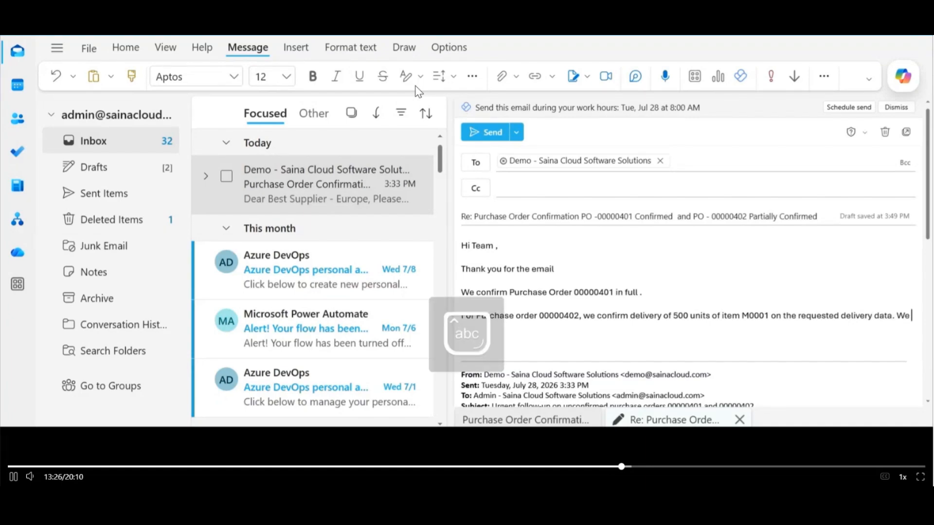
type(" are un ble")
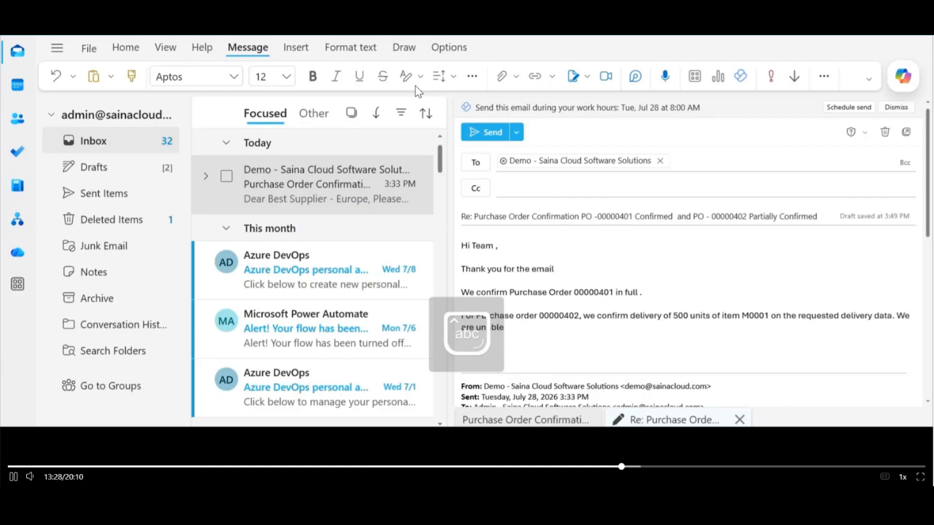
type(" to apply")
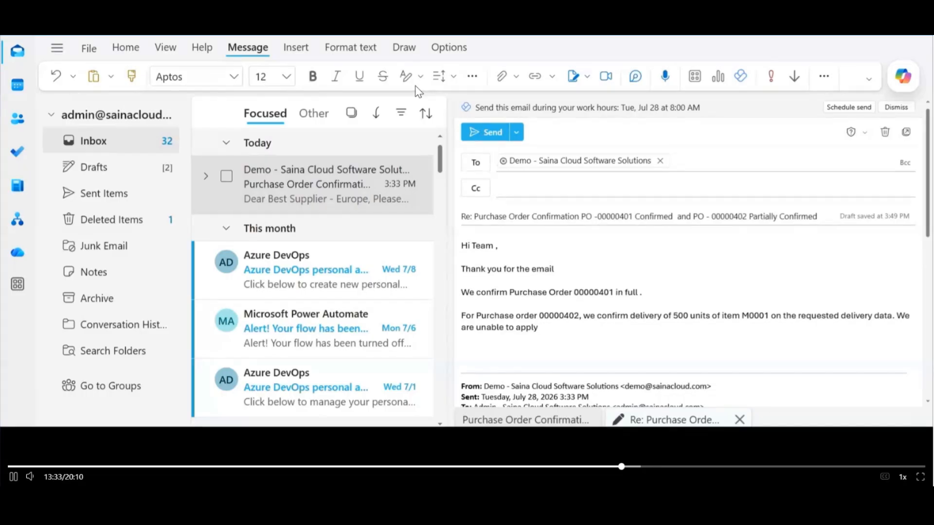
Step: Correct the word "apply" at the end of the sentence to "supply"
key("Left")
key("Left")
key("Left")
key("Left")
key("BackSpace")
type("su")
key("End")
Step: Finish the sentence with "the remaining quantity at this time", accepting the spelling suggestion "remaining" for the misspelled word
type("the reamaining")
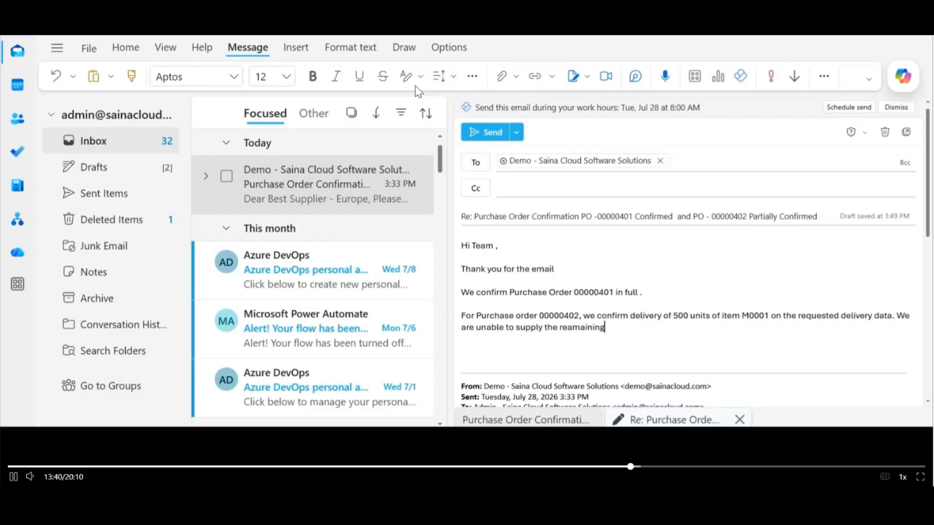
key("Left")
key("Left")
key("Left")
key("Left")
key("Left")
key("Left")
key("Left")
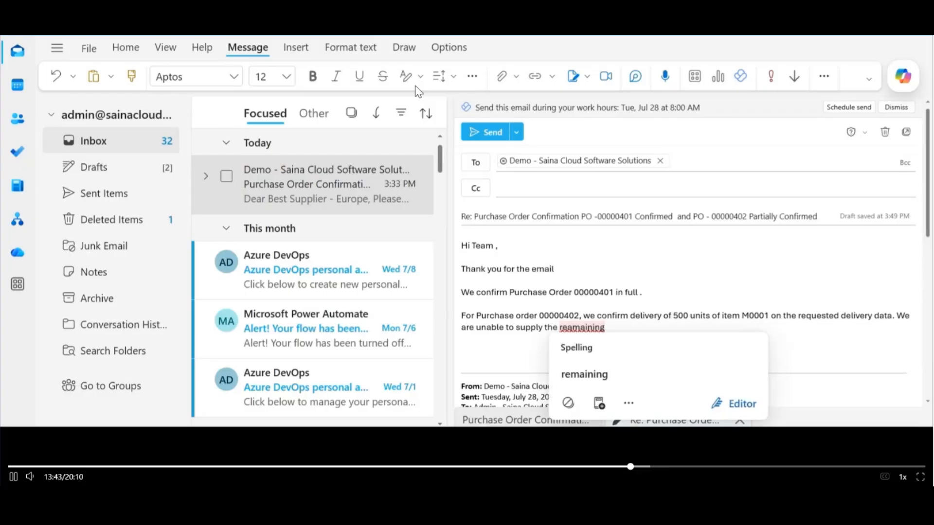
left_click(602, 378)
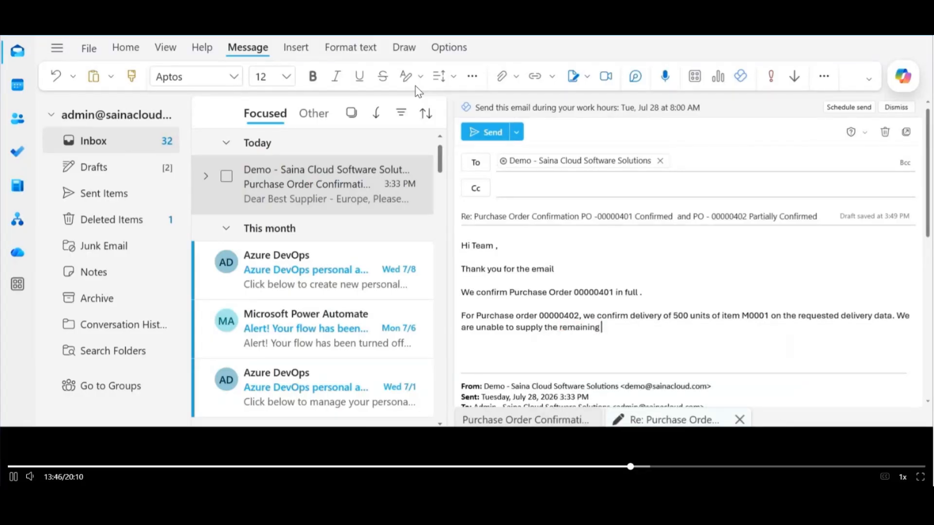
type("quantity at this time")
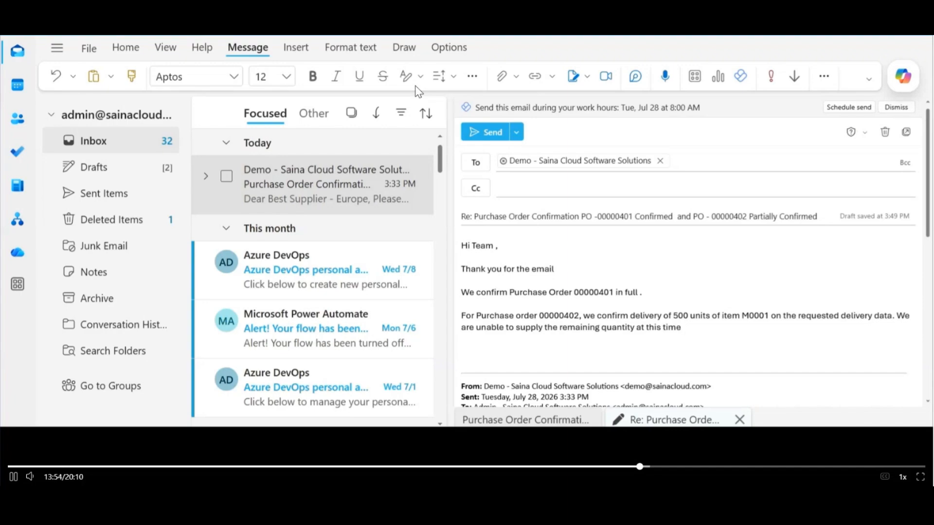
Step: Close the reply in a new paragraph with "Kindly Regrads ," and the signature "Best Supplier - Europe" on the line below
key("Return")
key("Return")
type("Kindly")
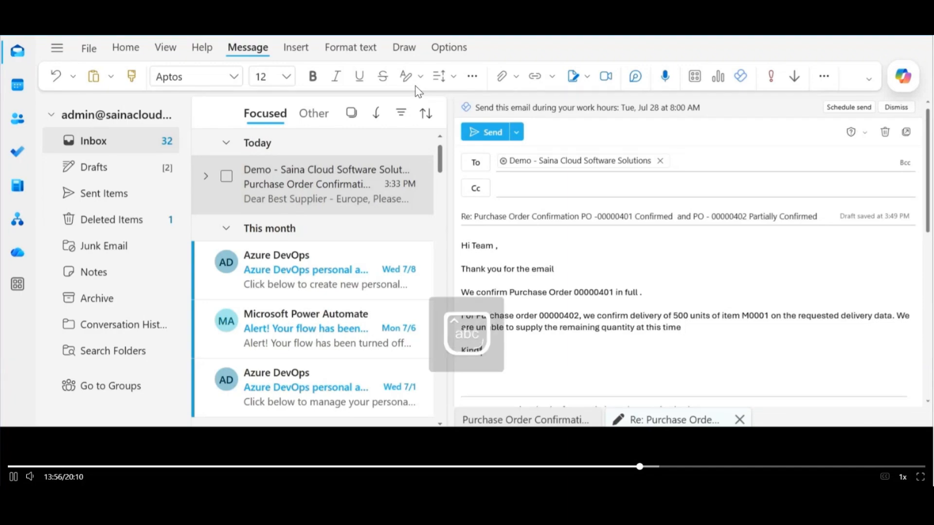
type(" Regrad")
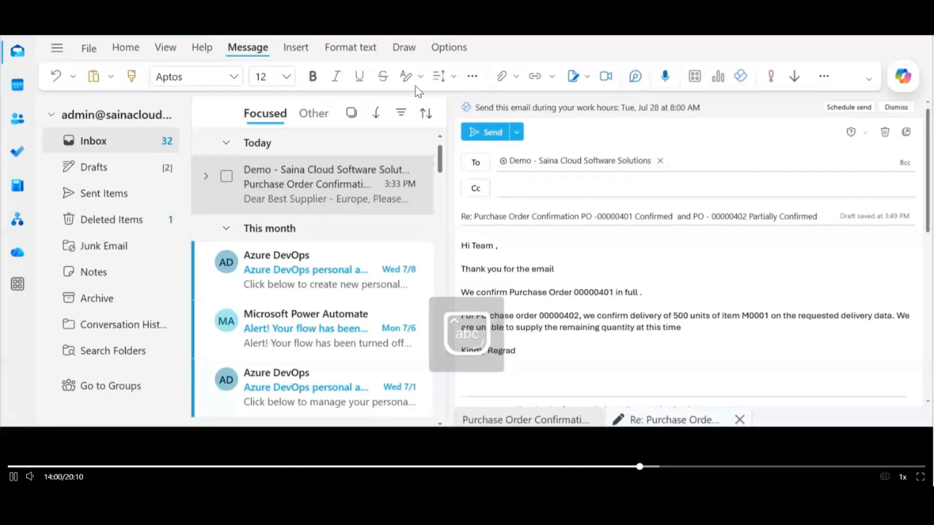
type("s ,")
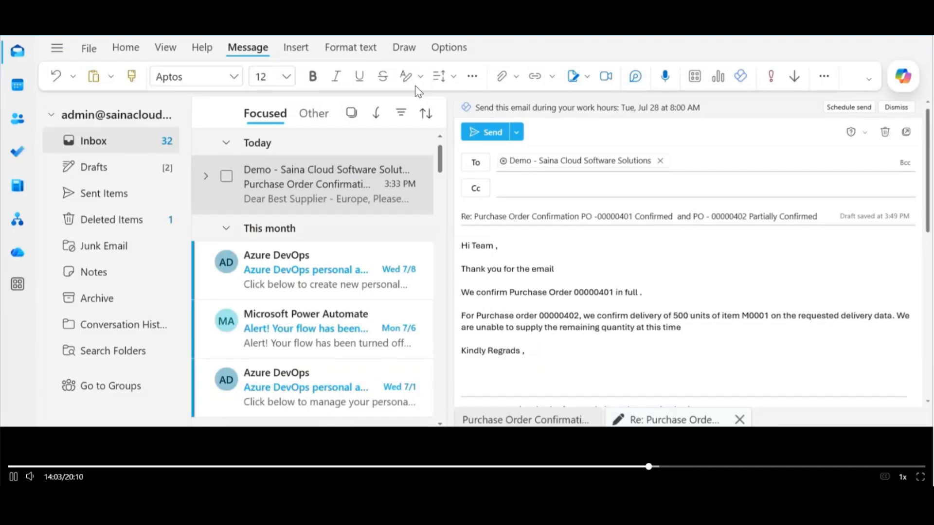
key("Return")
type("B")
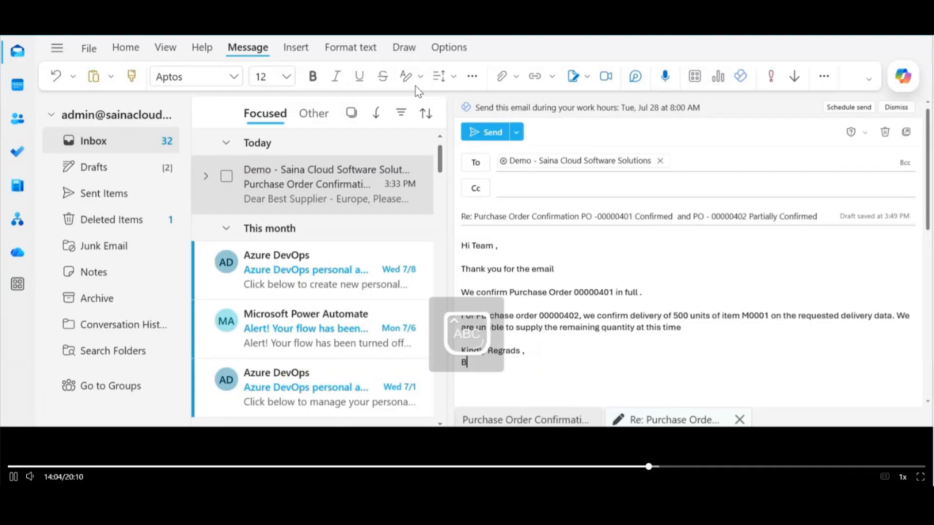
type("est Supplier")
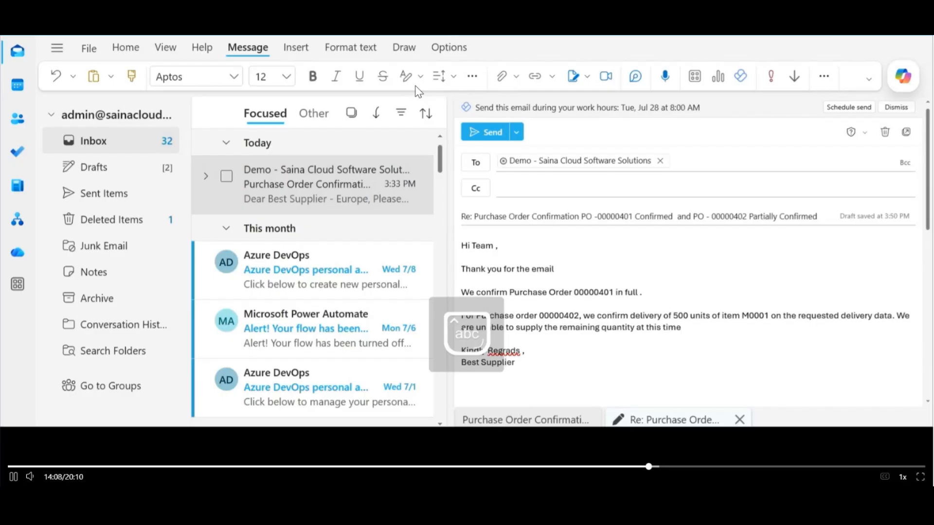
type(" - Europe")
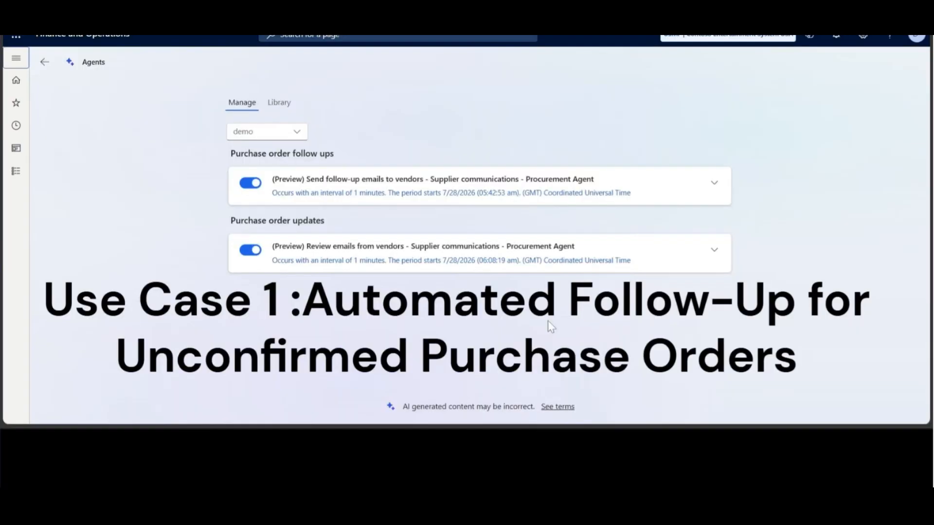
left_click(71, 436)
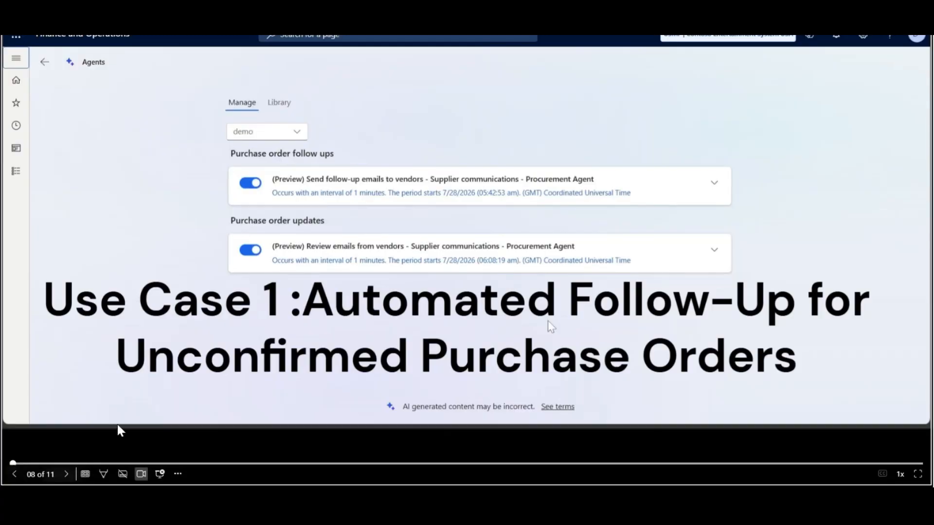
key("Right")
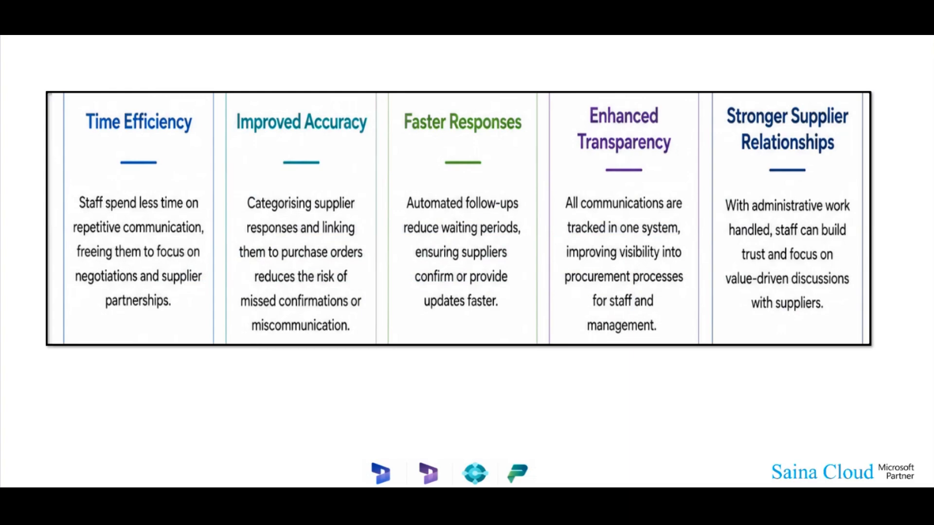